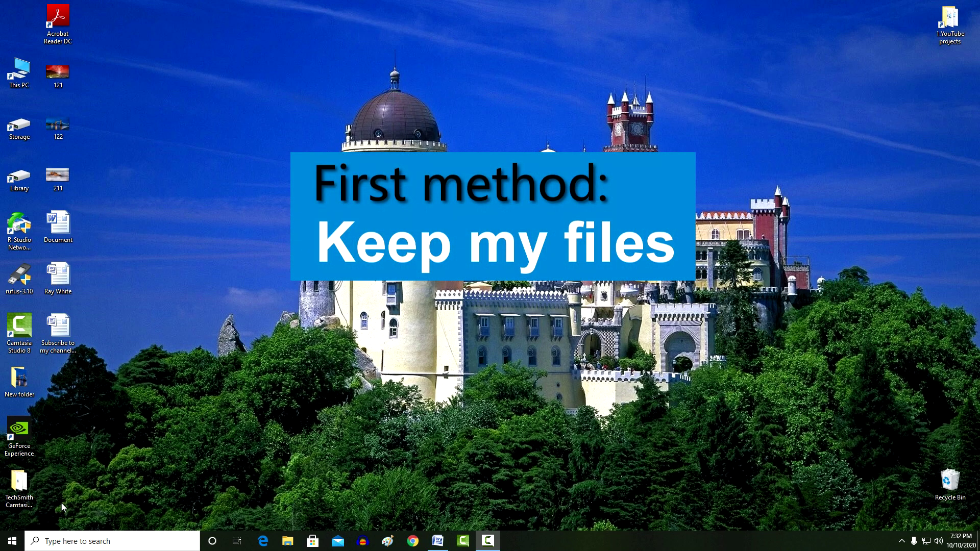
Start Reset this PC from Update & Security > Recovery and choose Keep my files.
left_click(17, 542)
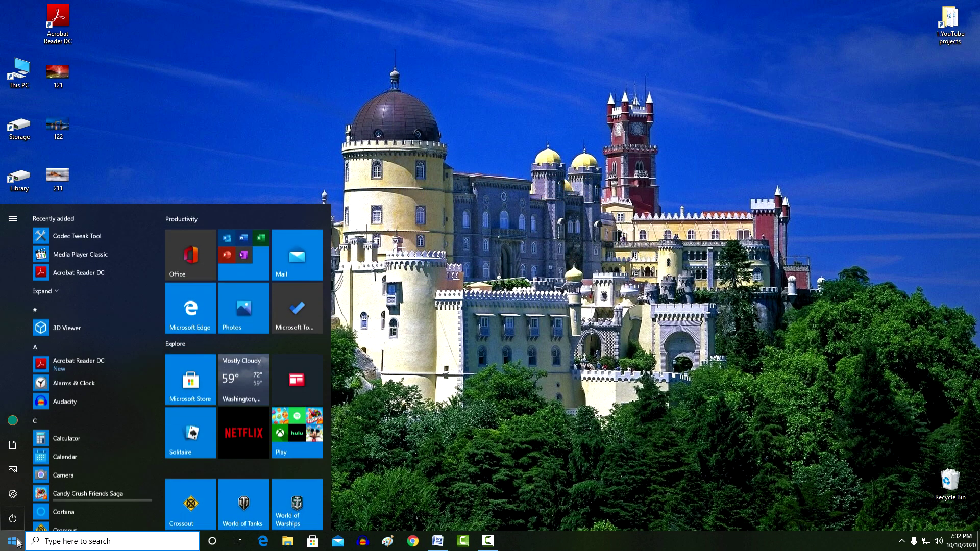
mouse_move(21, 496)
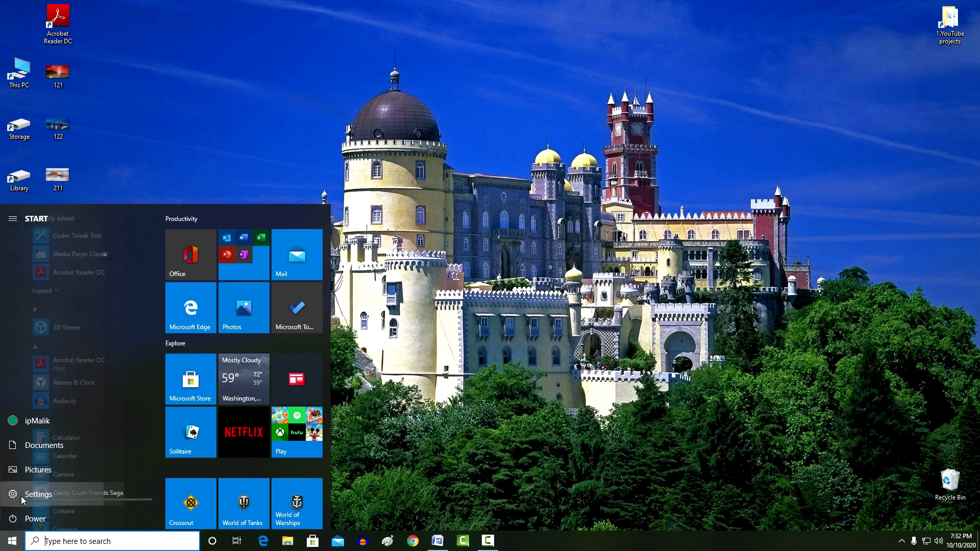
left_click(114, 494)
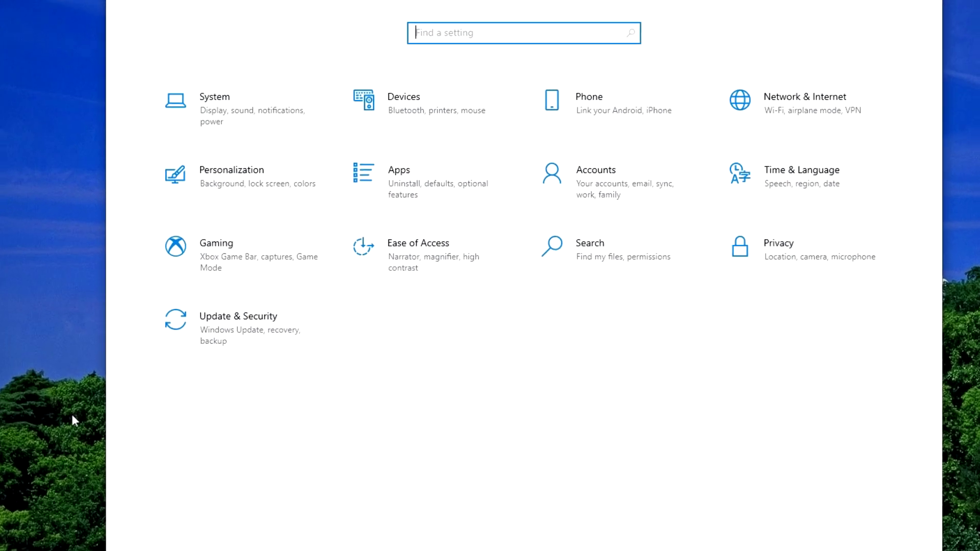
left_click(194, 329)
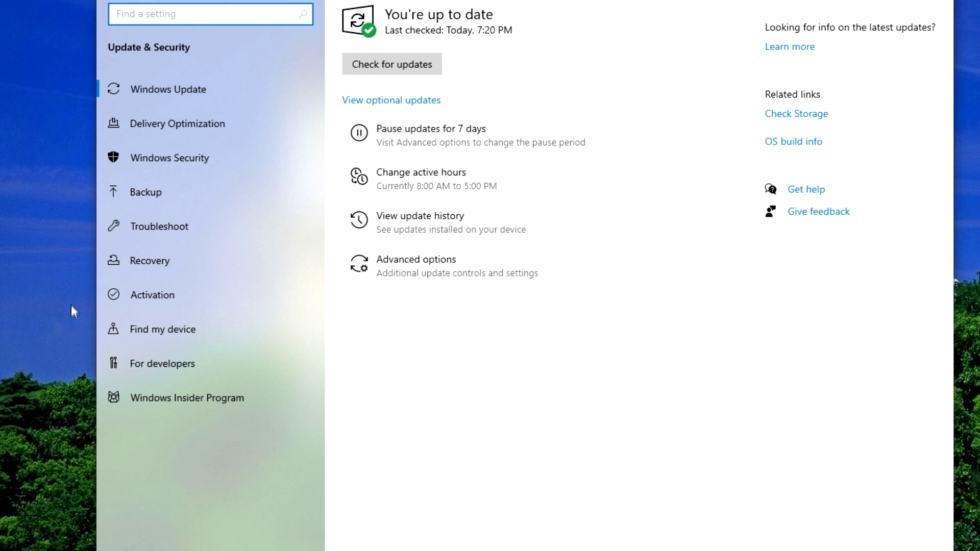
left_click(177, 261)
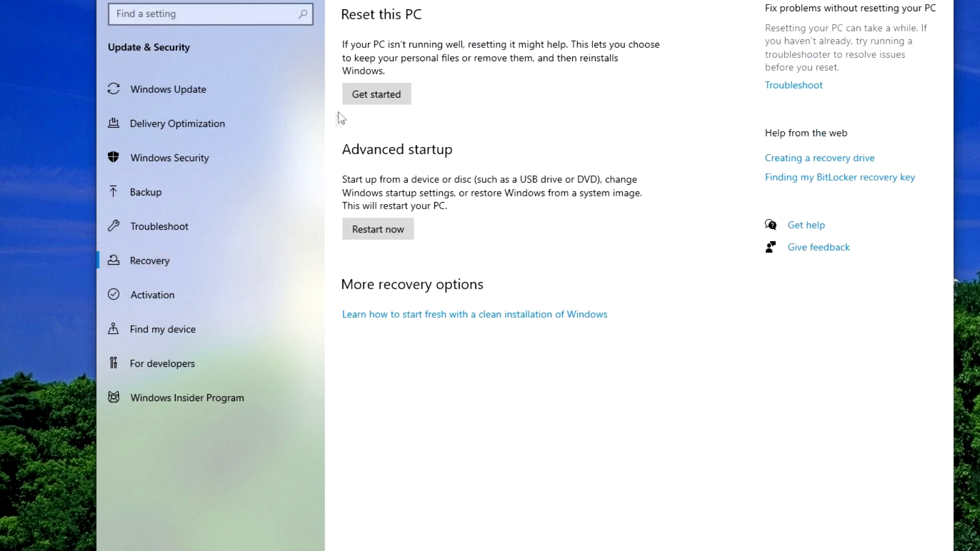
left_click(371, 98)
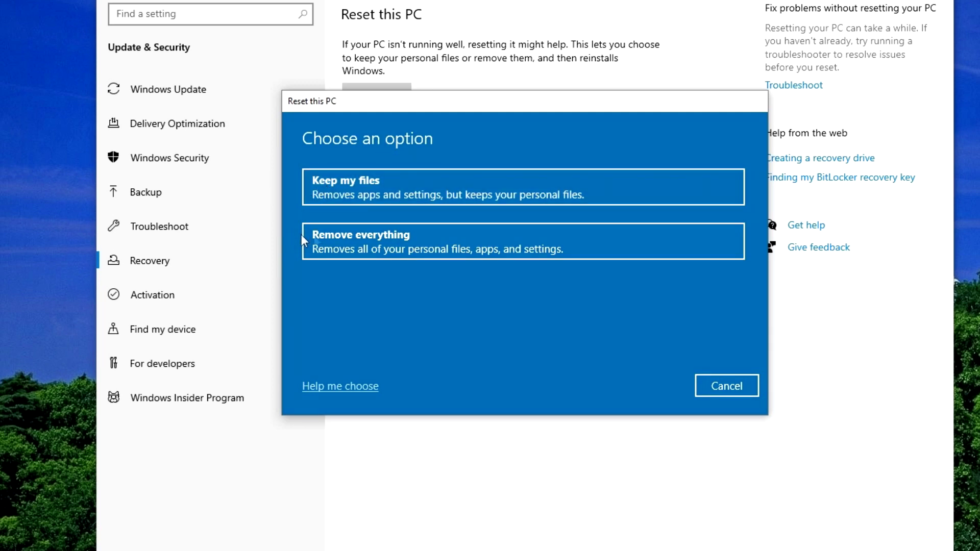
left_click(392, 196)
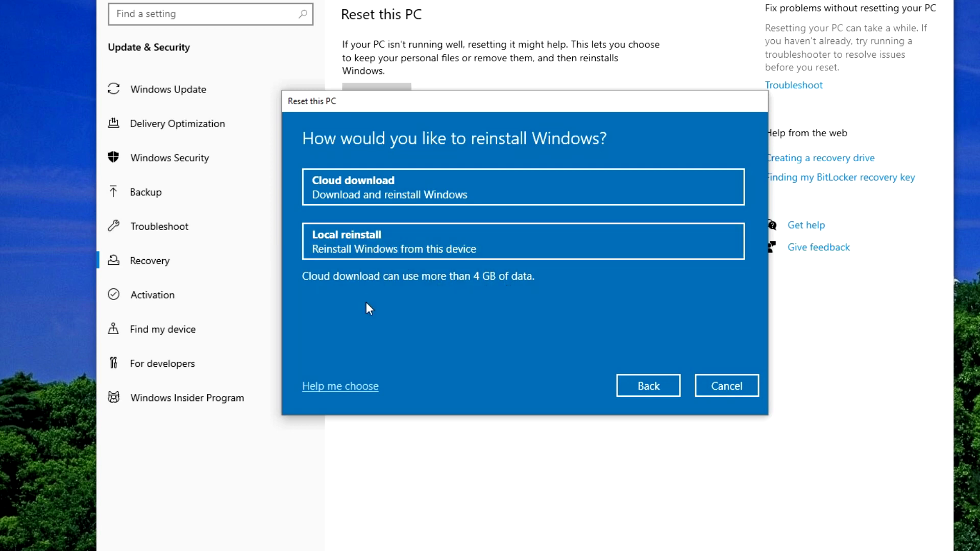
Review the Help me choose guidance, then pick Local reinstall from this device.
left_click(364, 388)
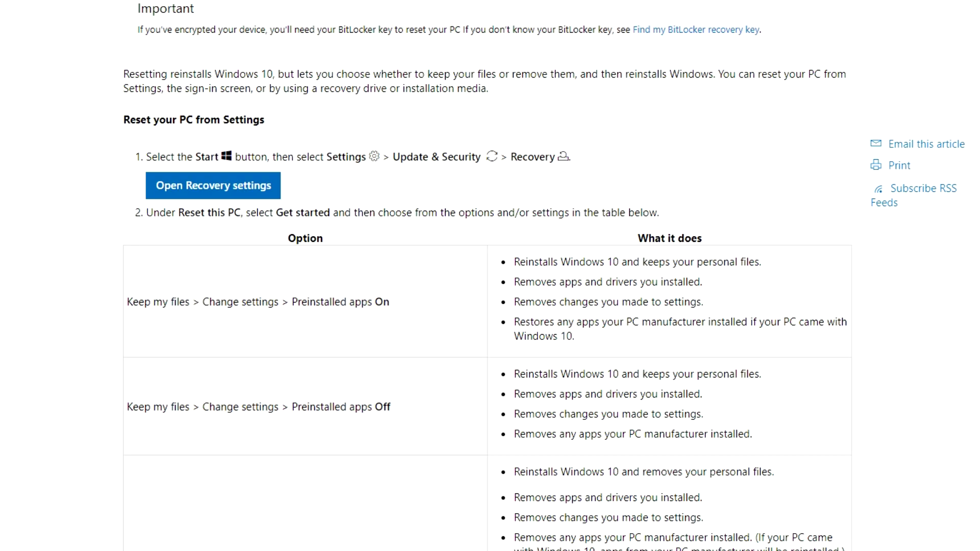
scroll(490, 276, "up", 8)
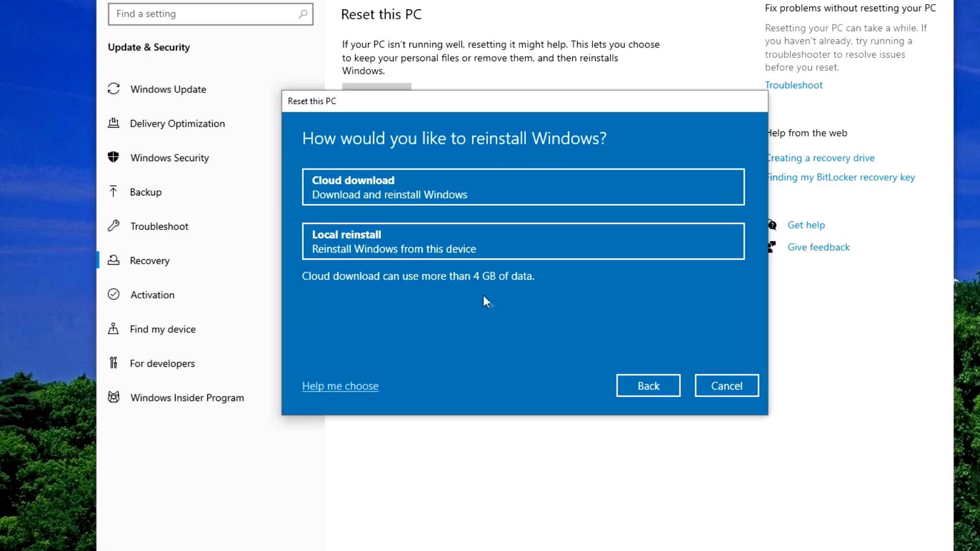
left_click(433, 238)
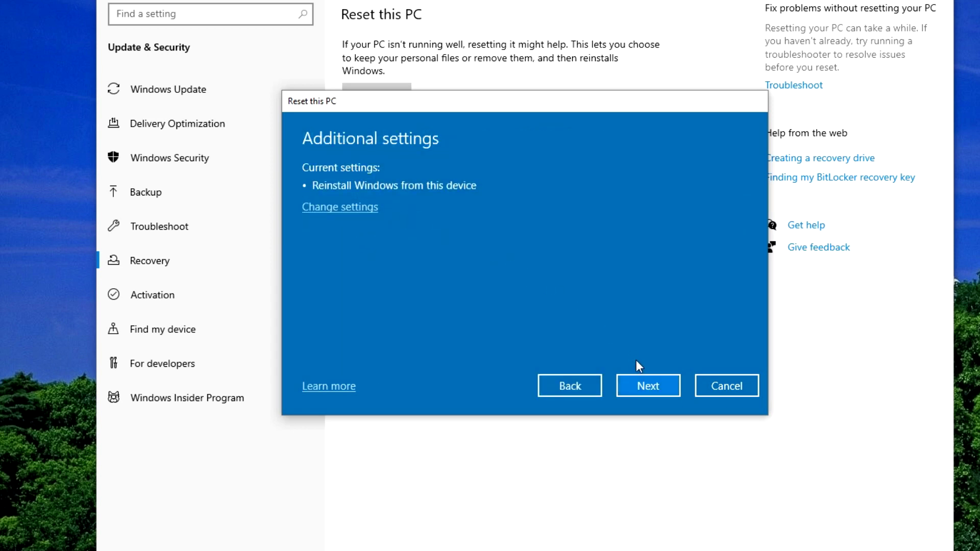
Pass Additional settings, review the apps to be removed, and start the Keep my files reset.
left_click(647, 384)
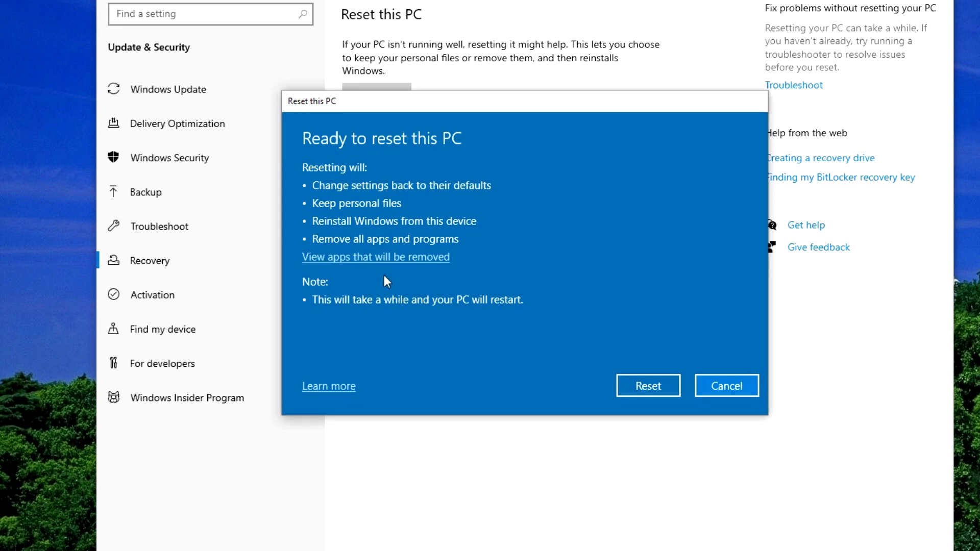
left_click(443, 258)
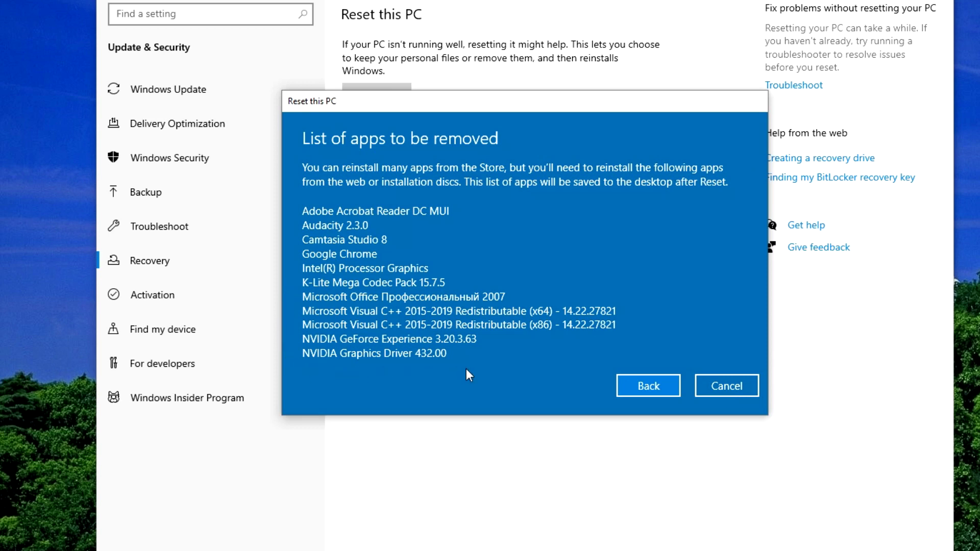
left_click(652, 384)
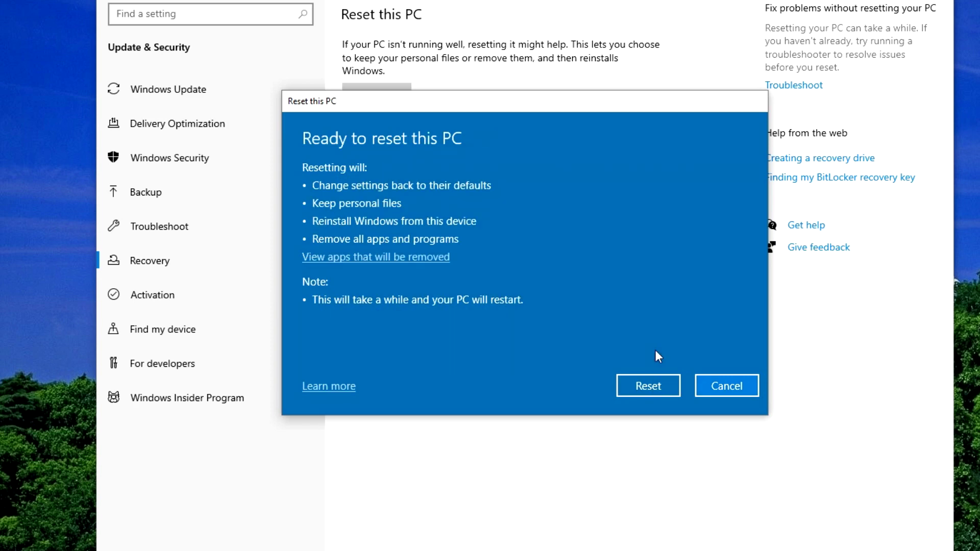
left_click(651, 385)
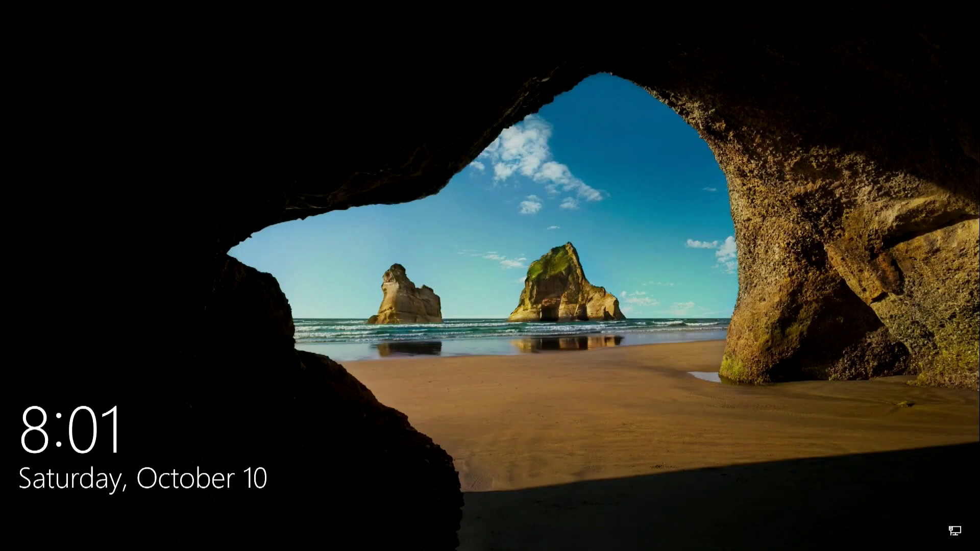
Dismiss the lock screen and enter the PIN to sign back in.
key("Return")
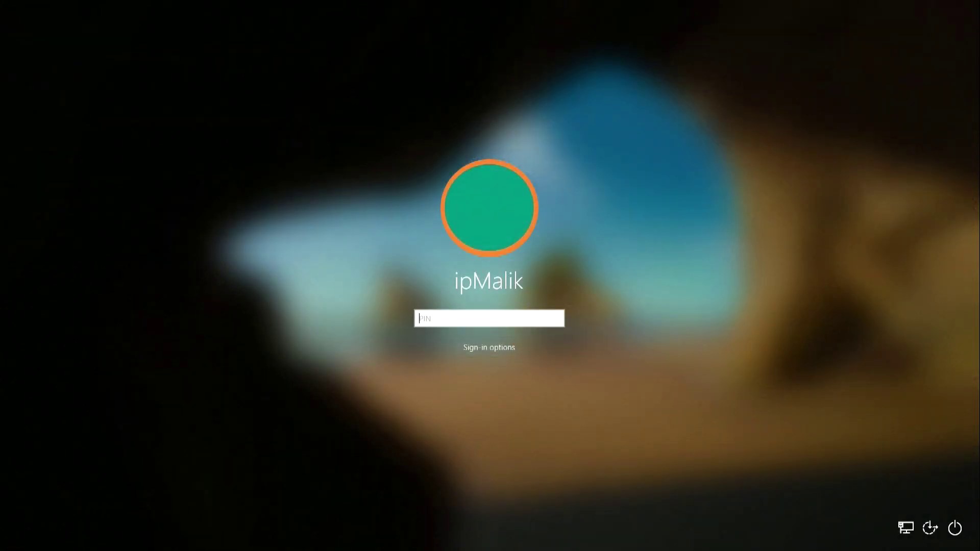
type("1234")
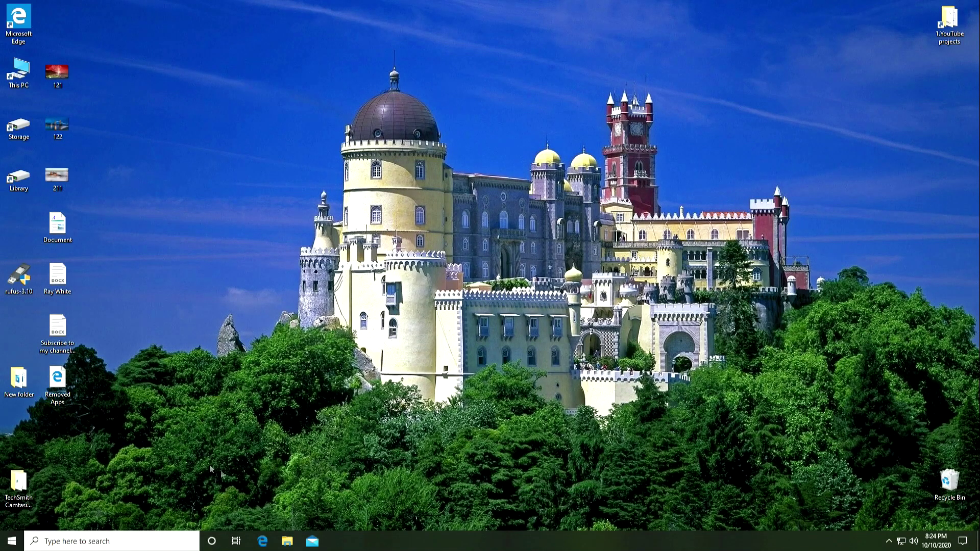
Check the Downloads folder in File Explorer, then close the window.
left_click(287, 542)
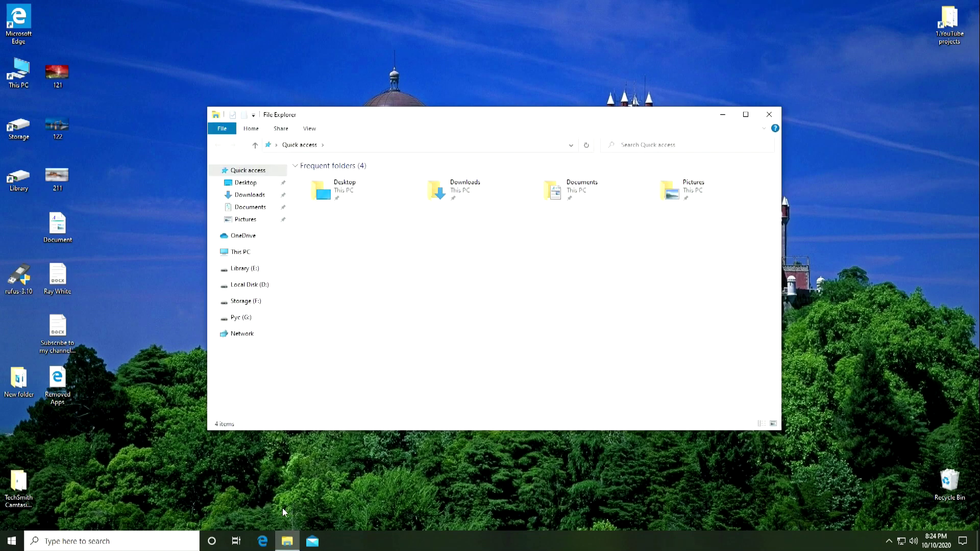
left_click(251, 198)
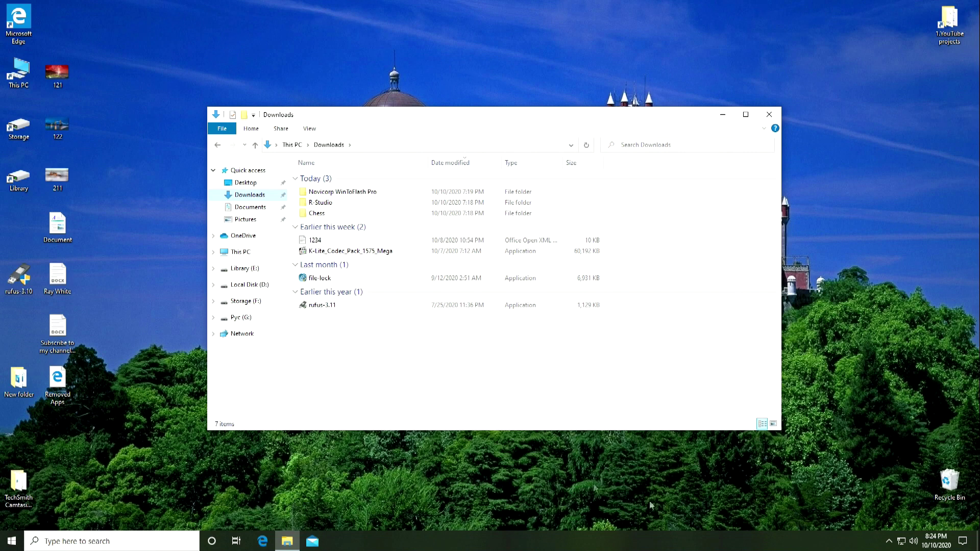
left_click(775, 115)
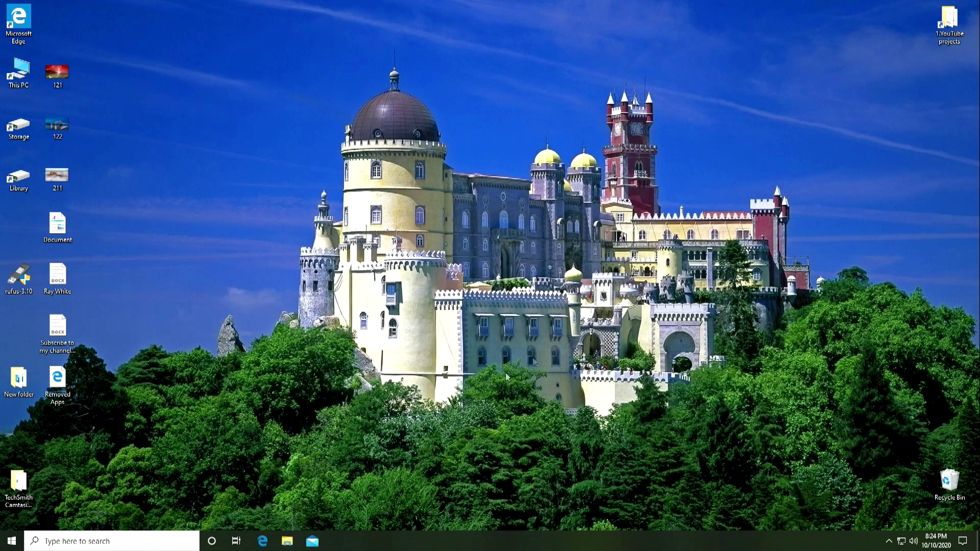
Bring up the Start menu, then dismiss it back to the desktop.
left_click(11, 541)
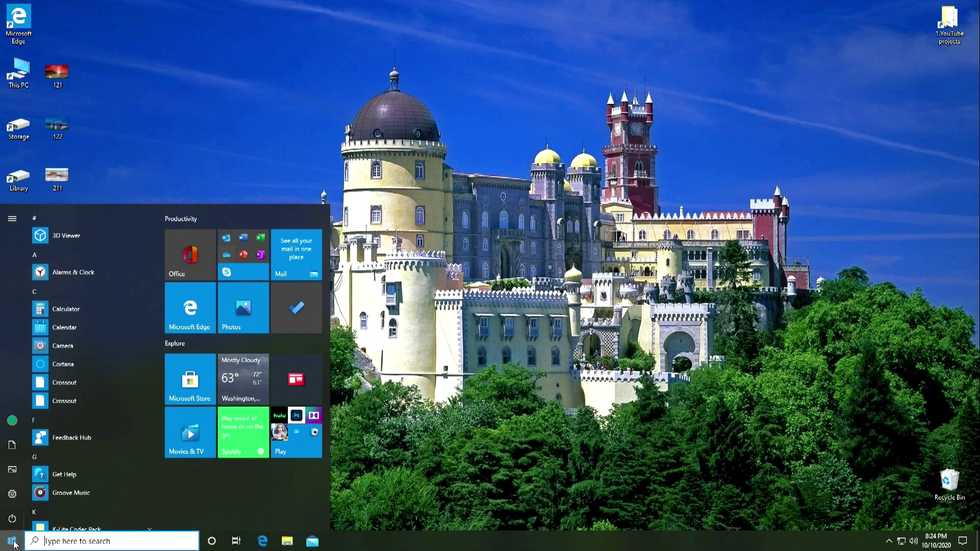
mouse_move(15, 518)
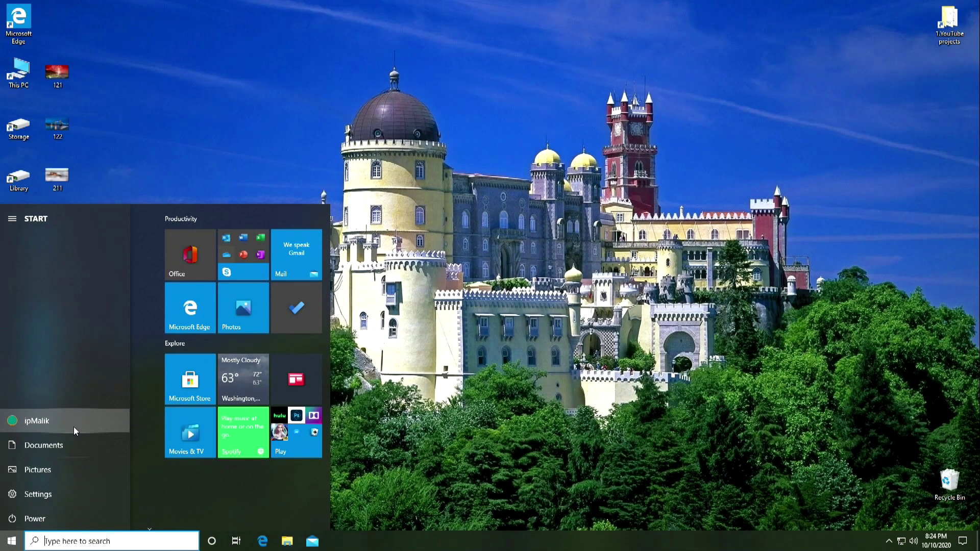
left_click(354, 457)
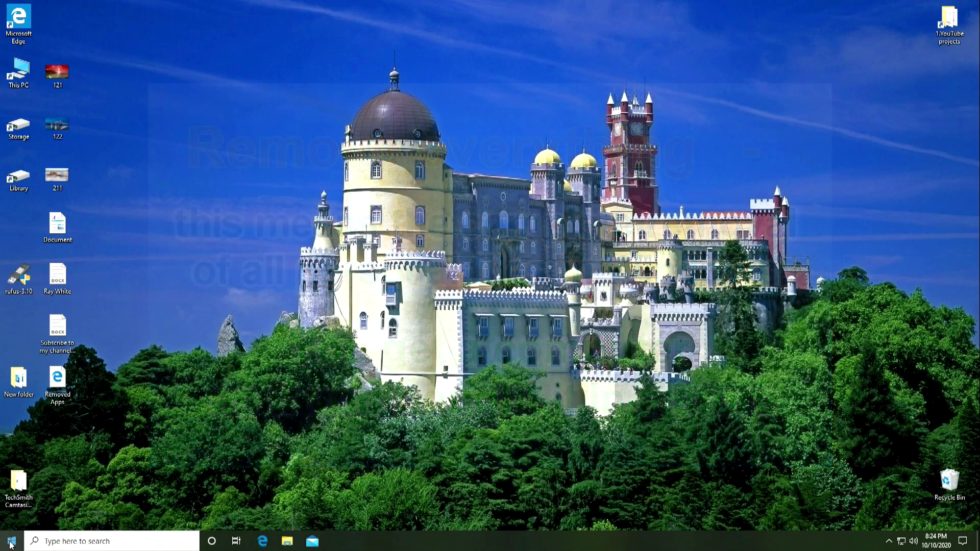
Return to Update & Security > Recovery and start Reset this PC a second time.
left_click(11, 540)
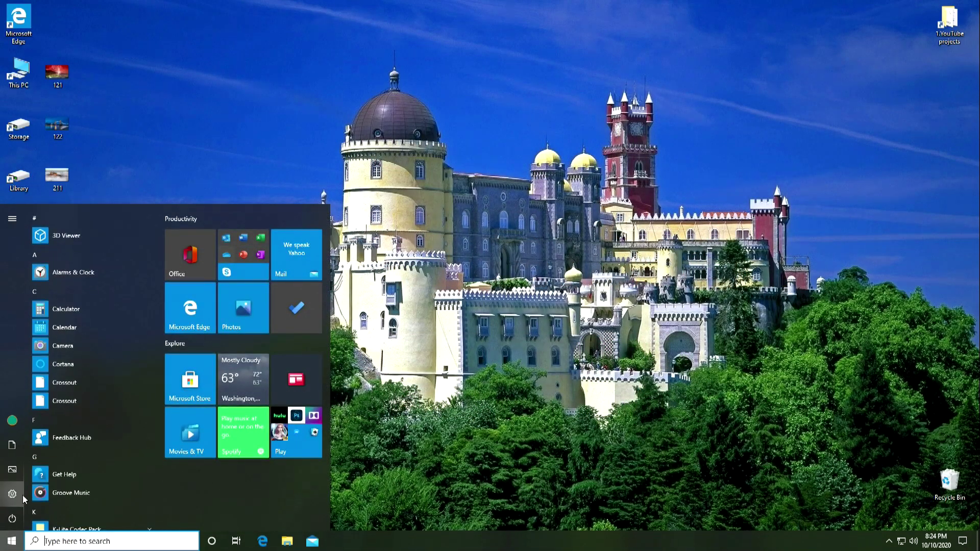
mouse_move(12, 494)
left_click(94, 495)
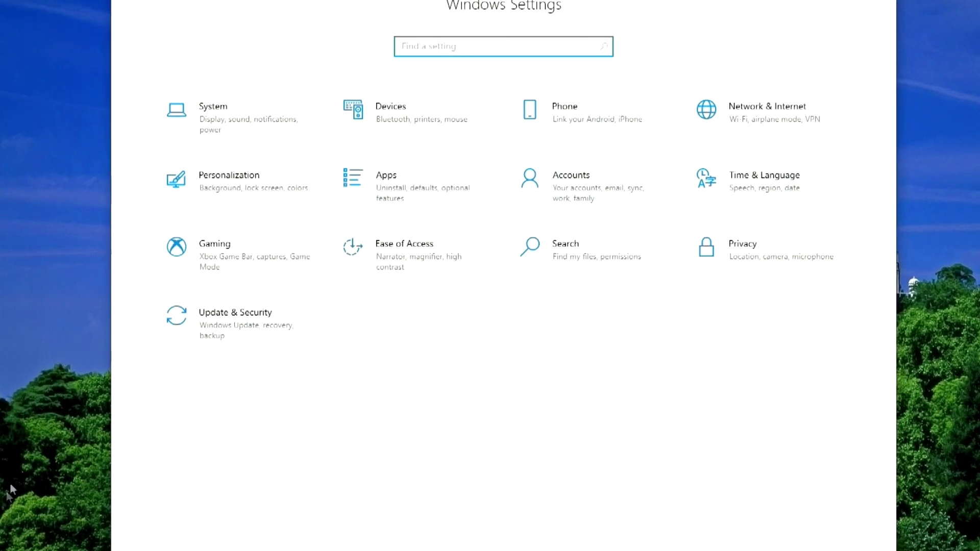
left_click(193, 328)
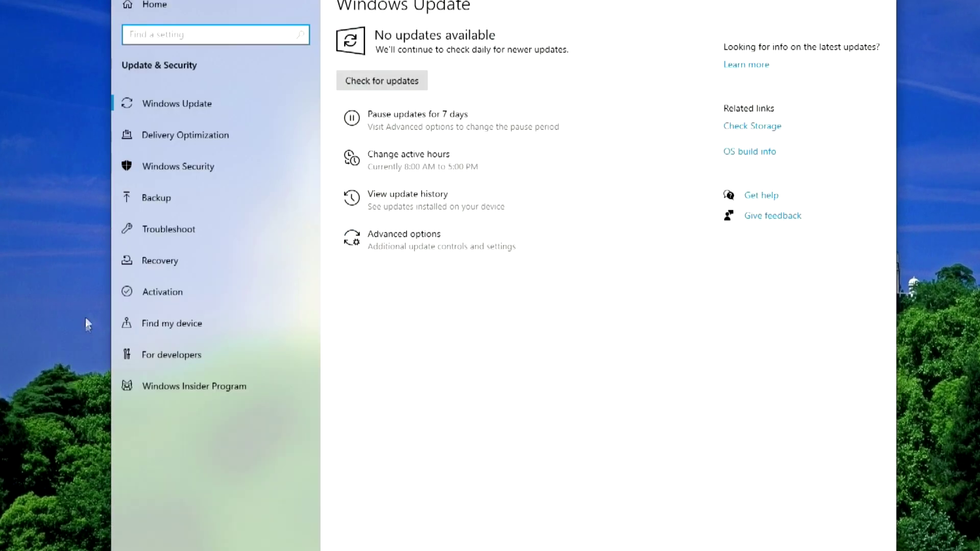
left_click(278, 262)
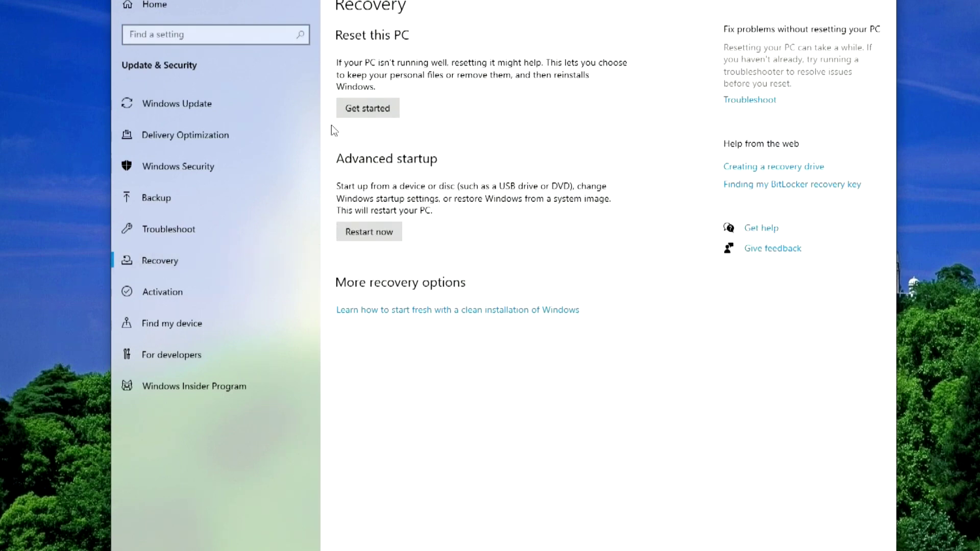
left_click(376, 109)
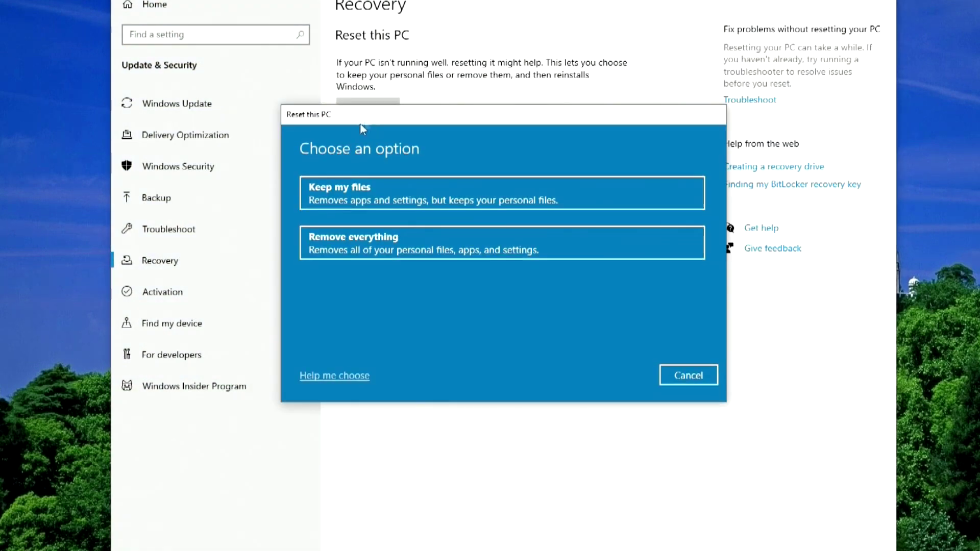
Choose Remove everything with Local reinstall for the second reset.
left_click(405, 249)
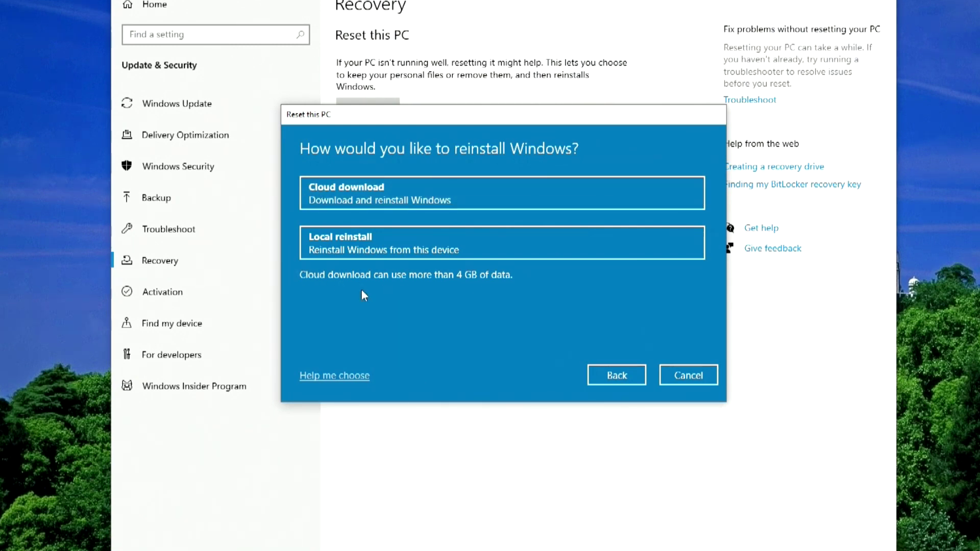
left_click(499, 246)
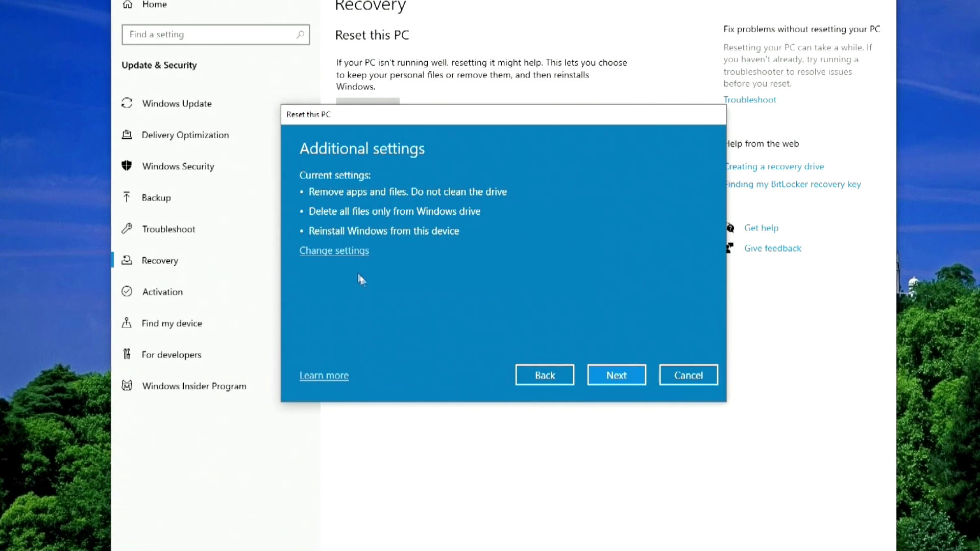
left_click(353, 258)
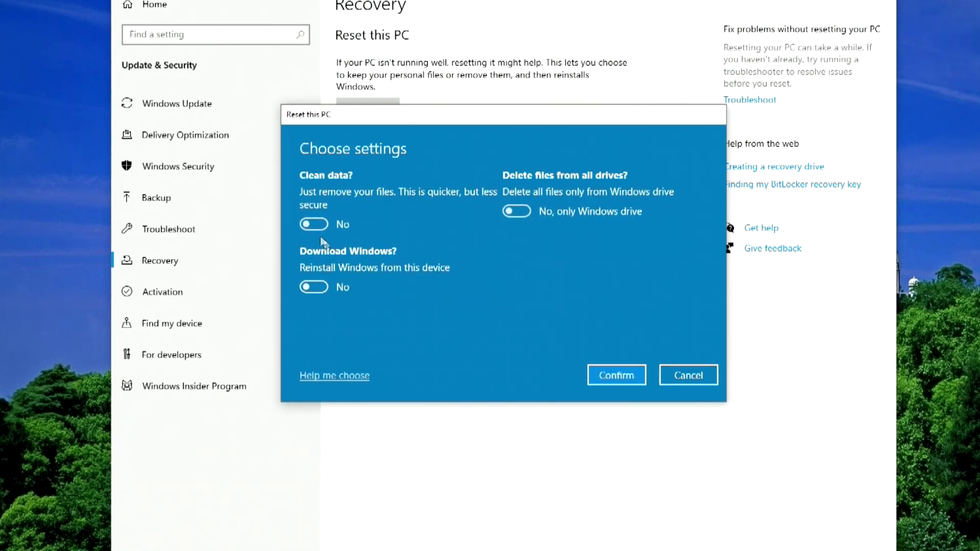
left_click(312, 224)
left_click(319, 288)
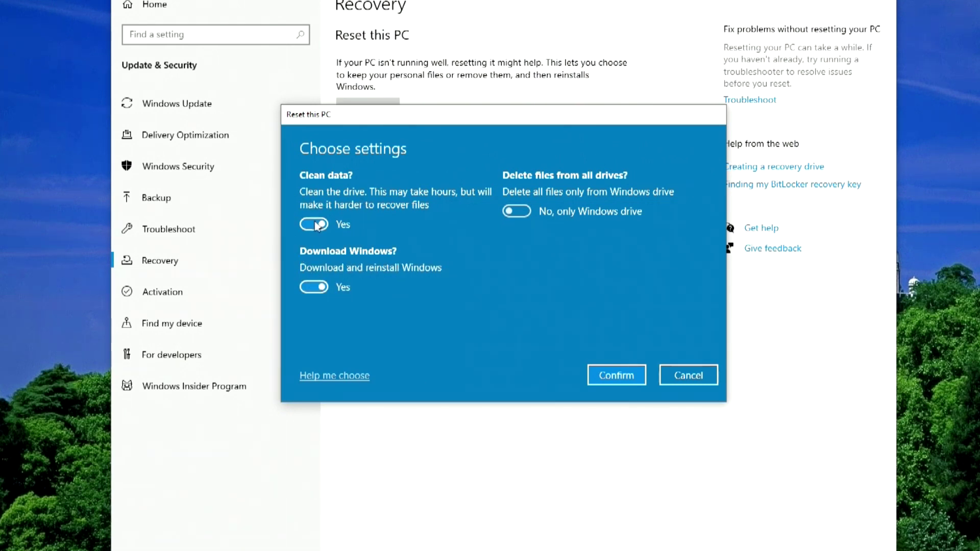
left_click(314, 224)
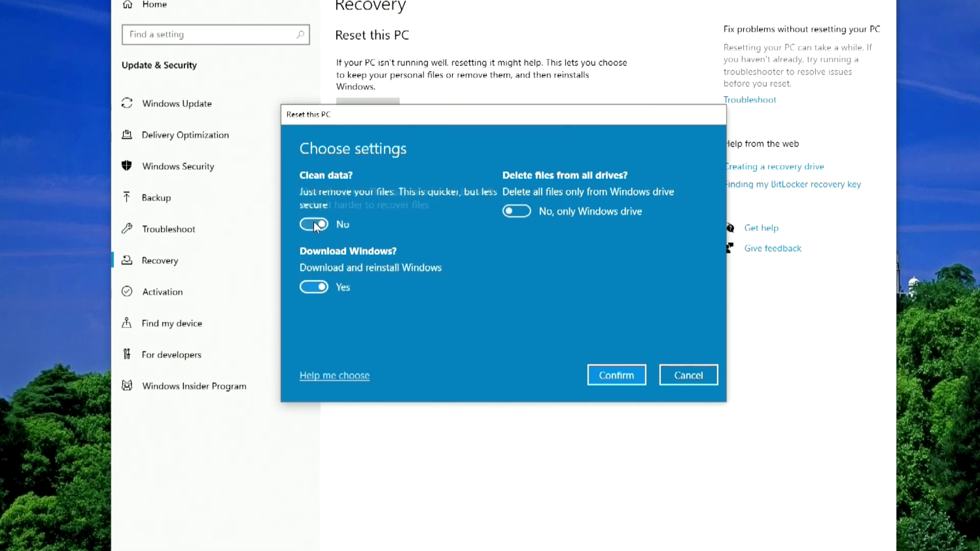
left_click(312, 286)
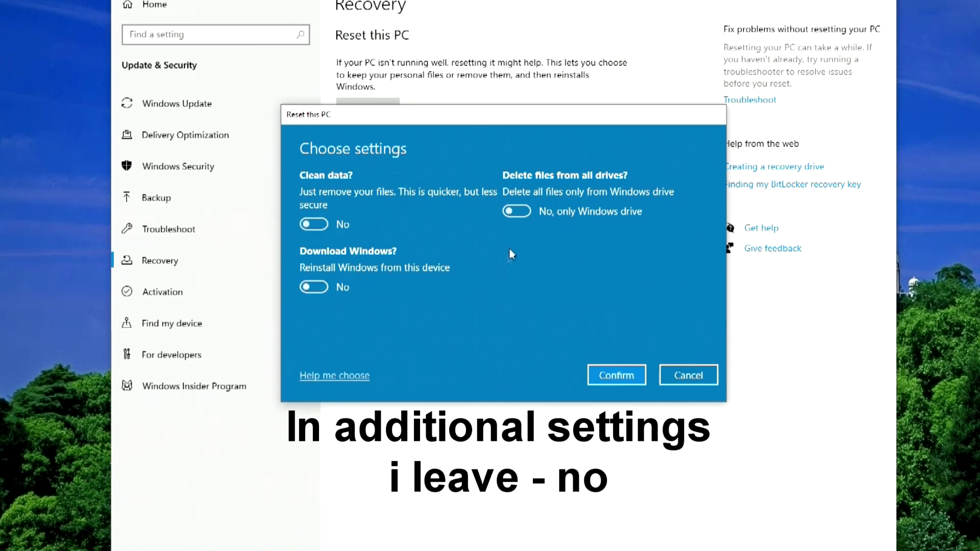
left_click(521, 212)
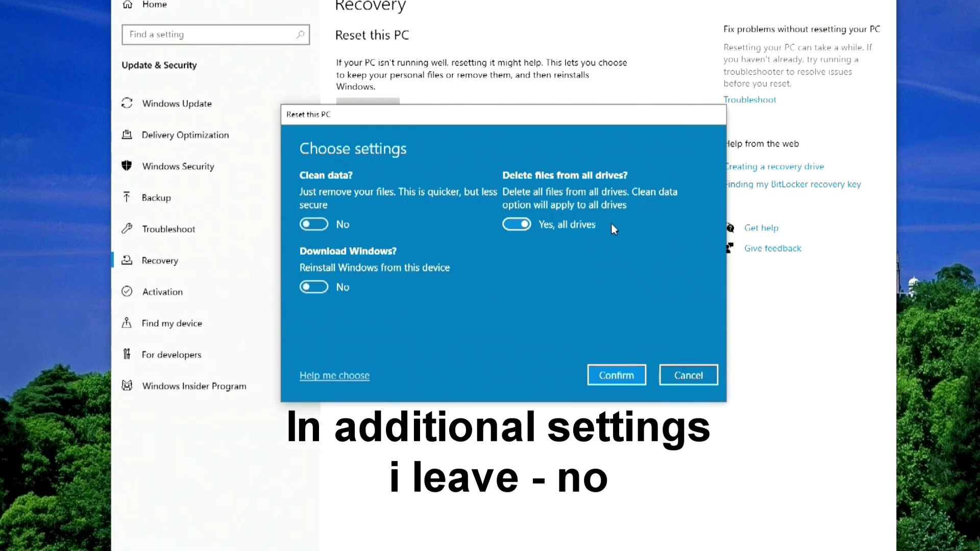
left_click(519, 224)
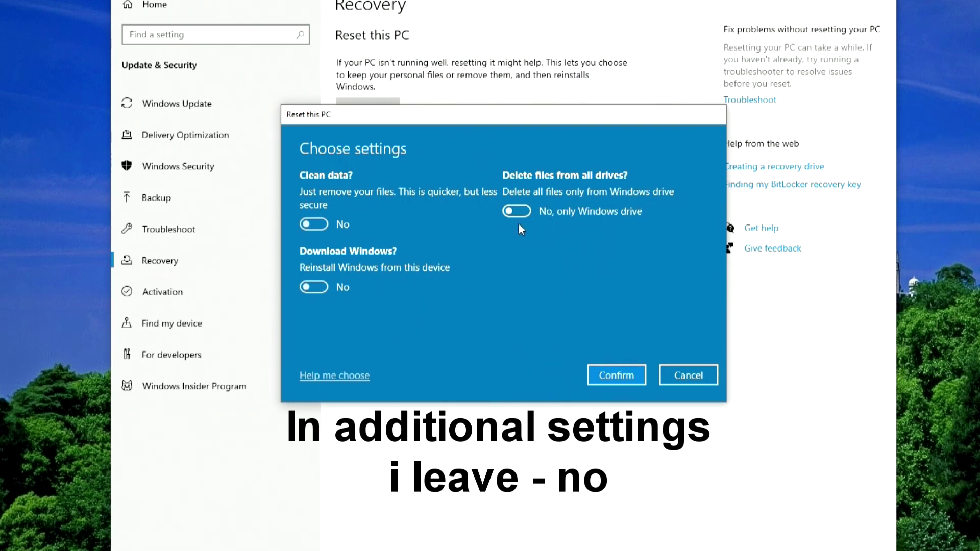
left_click(619, 375)
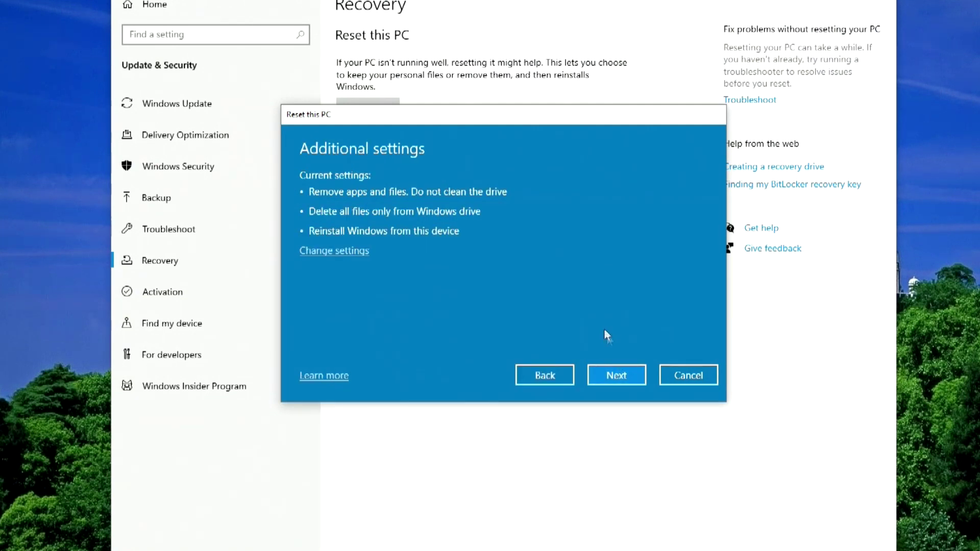
Continue past Additional settings and launch the Remove everything reset.
left_click(617, 376)
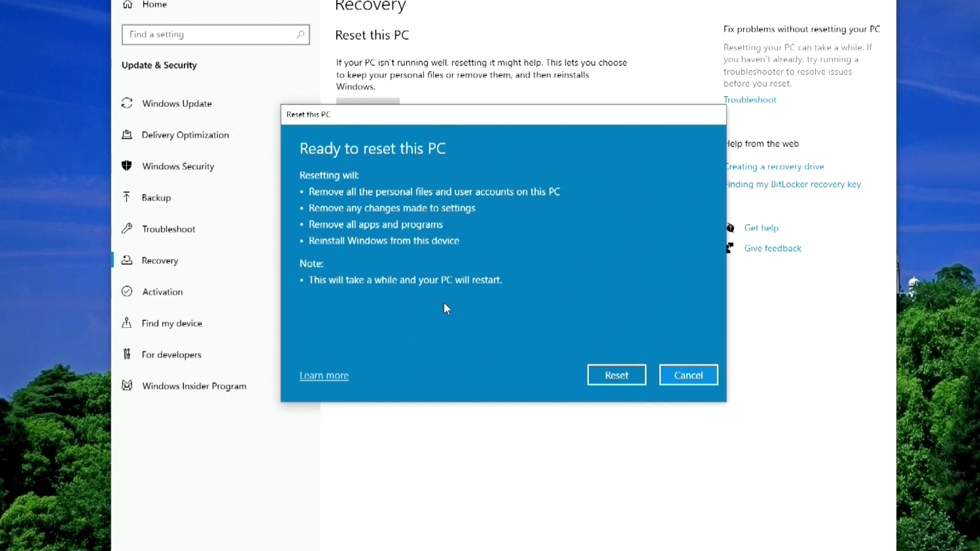
left_click(625, 378)
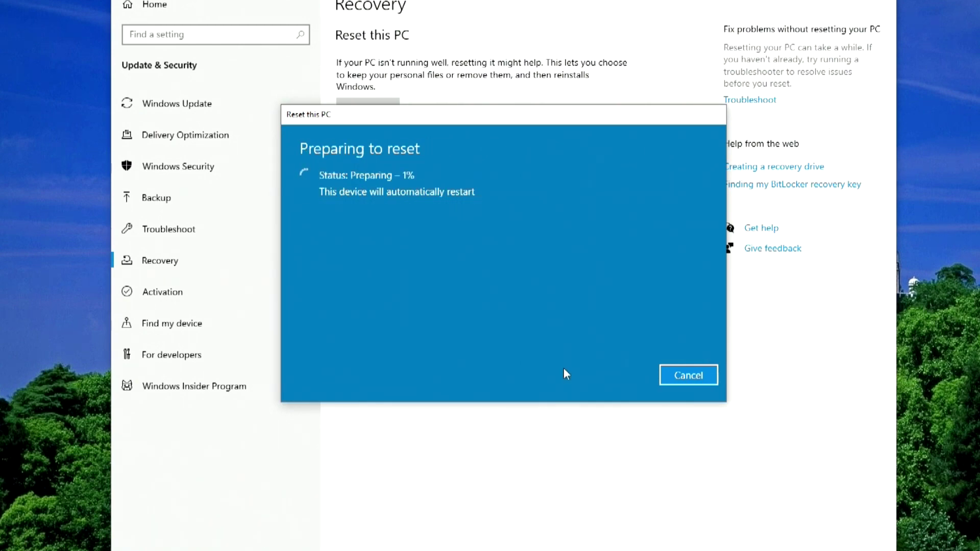